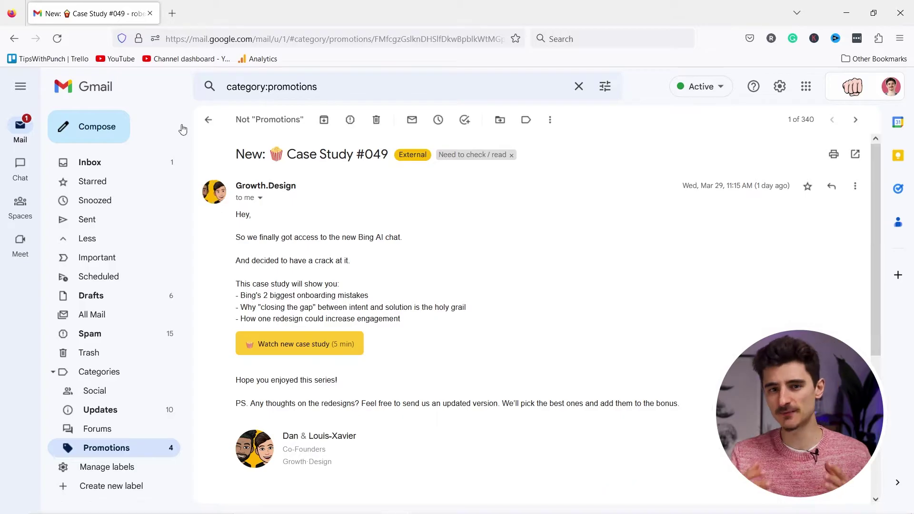
Start a new Gmail message and write Hello! in its body
left_click(97, 128)
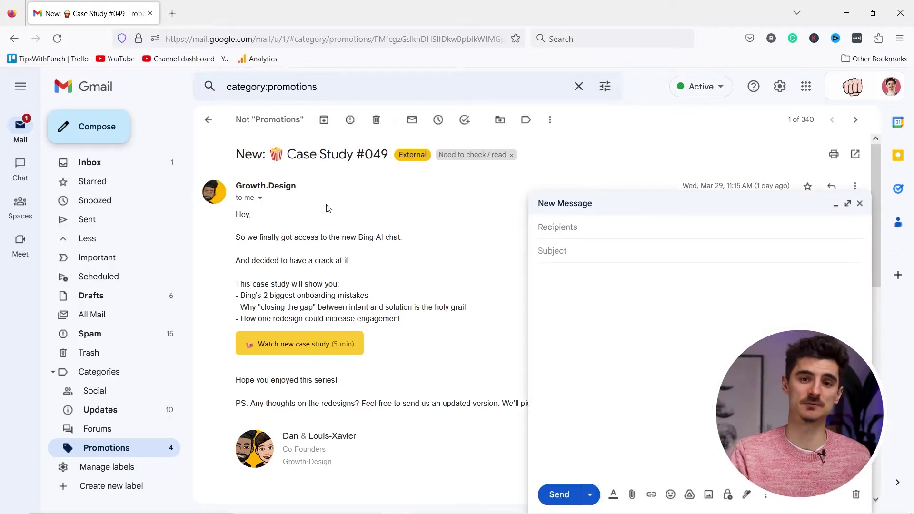
left_click(567, 290)
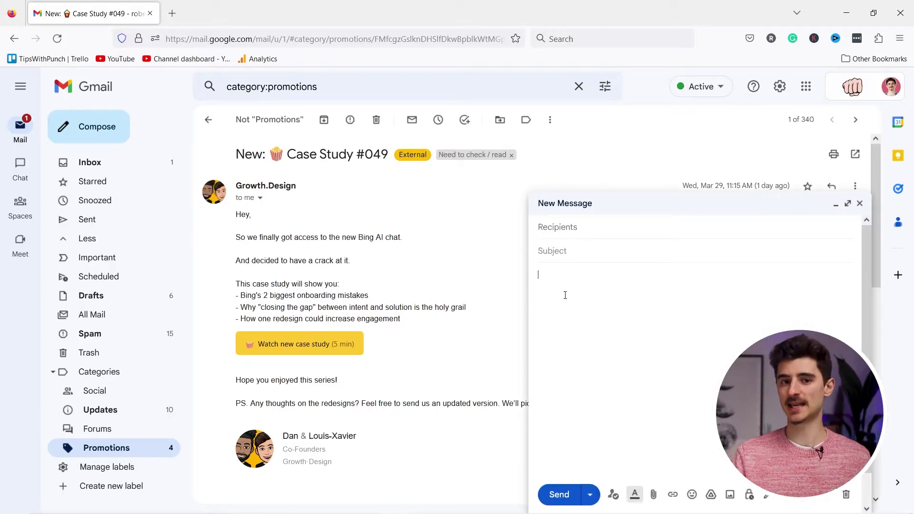
type("Hello!")
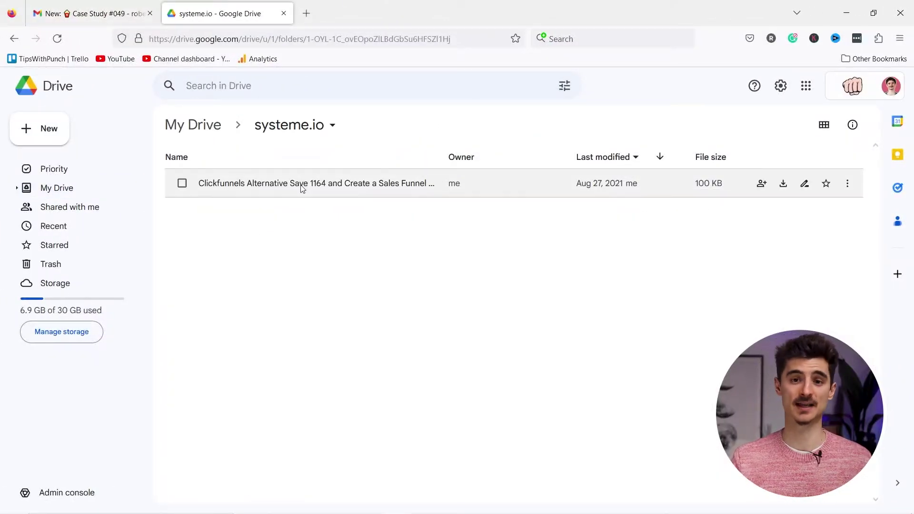
left_click(276, 187)
right_click(276, 186)
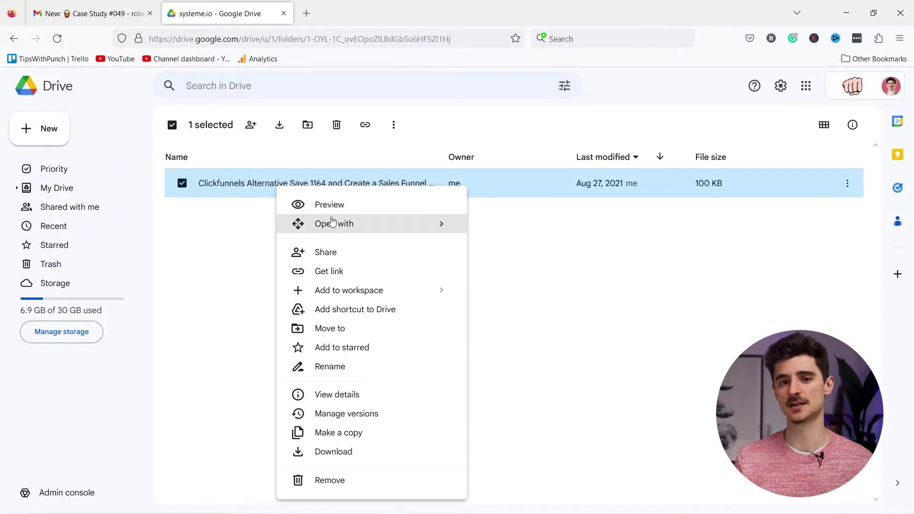
mouse_move(332, 224)
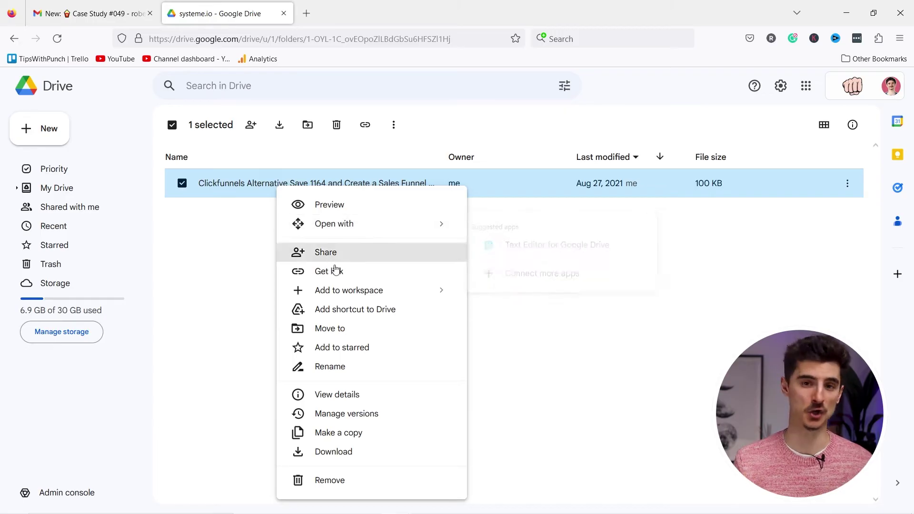
left_click(236, 249)
double_click(242, 184)
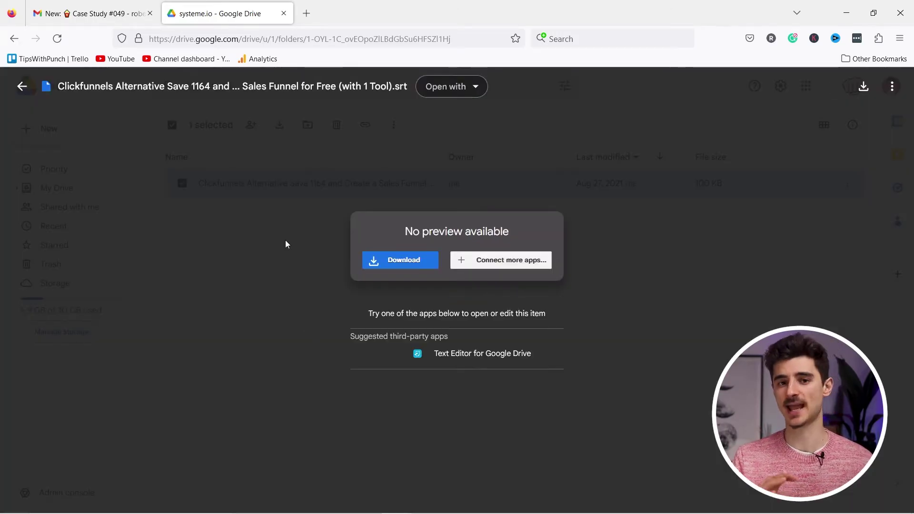
left_click(285, 240)
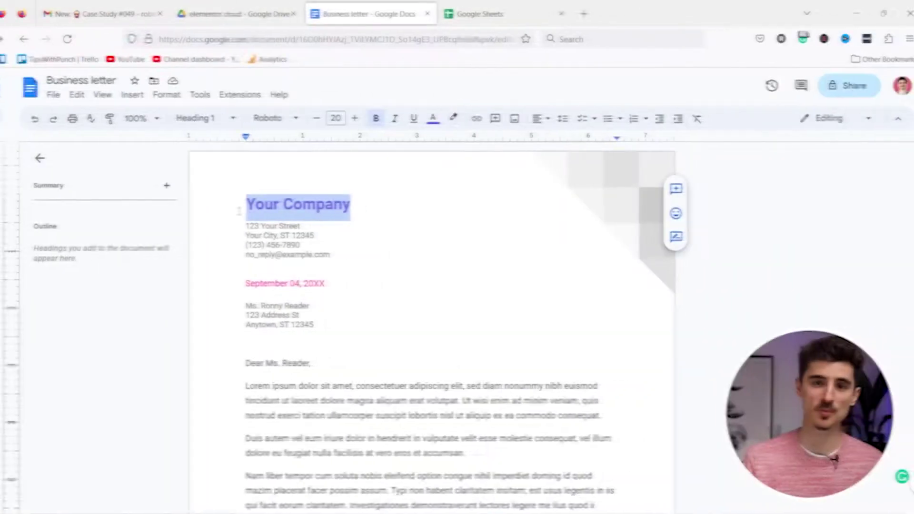
Retype the letter heading as Tipsiwithpunch in black and delete the sender address and date
type("Tipsiwithpunch")
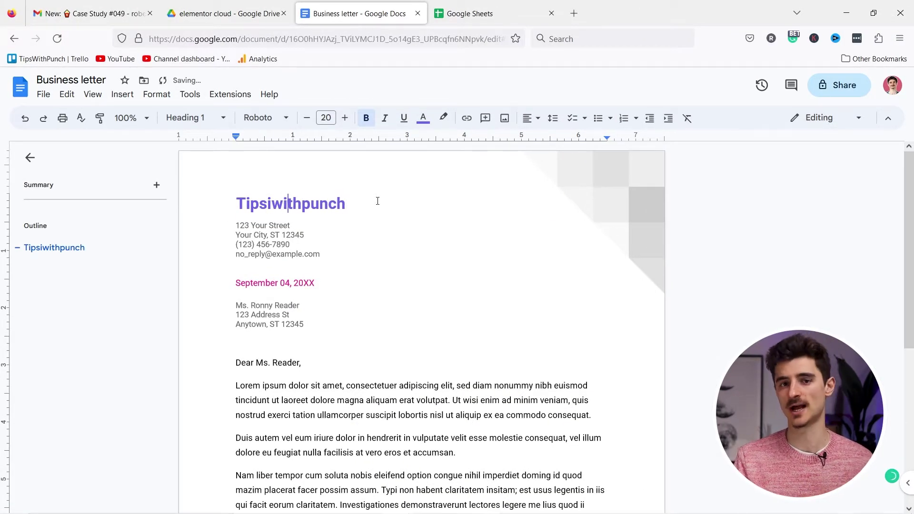
left_click_drag(377, 201, 215, 202)
left_click(423, 118)
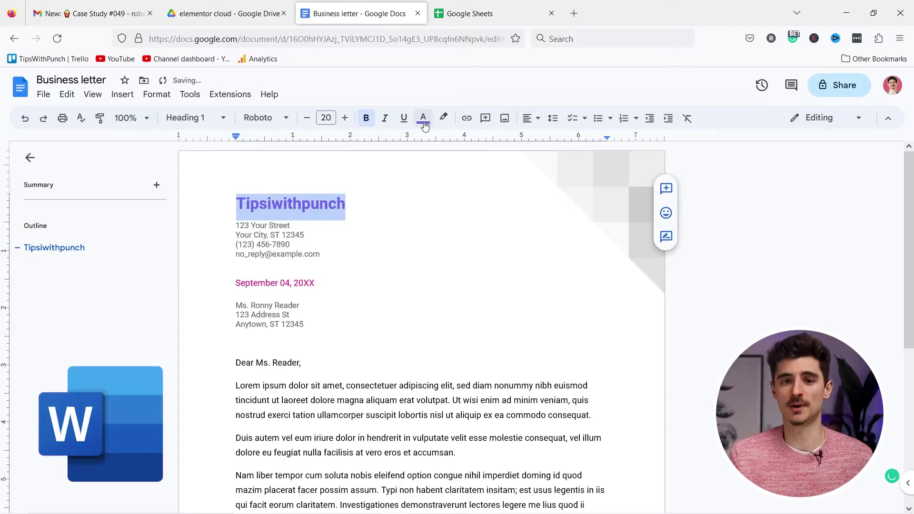
left_click(426, 141)
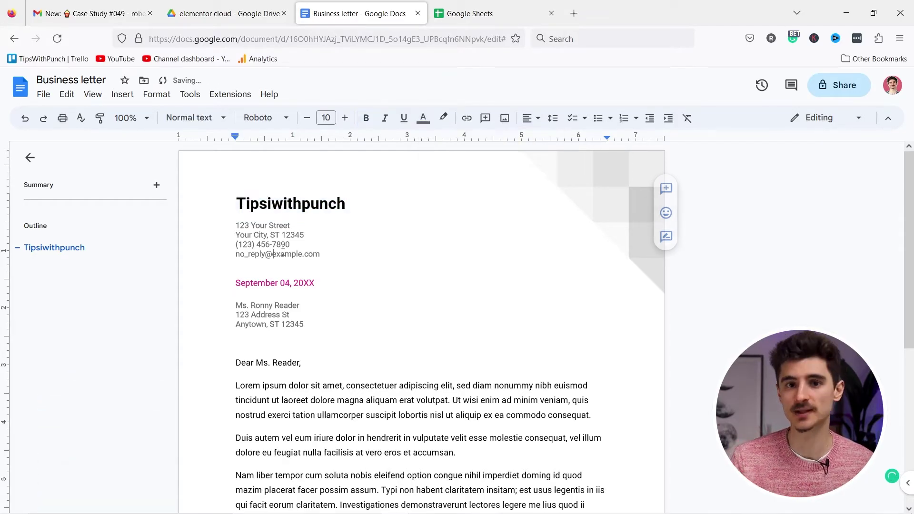
left_click_drag(315, 286, 209, 226)
key("BackSpace")
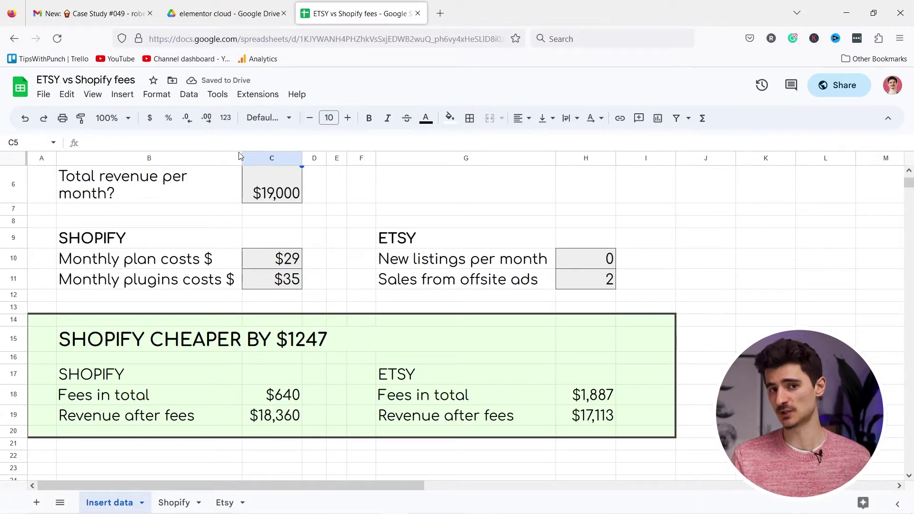
left_click(208, 351)
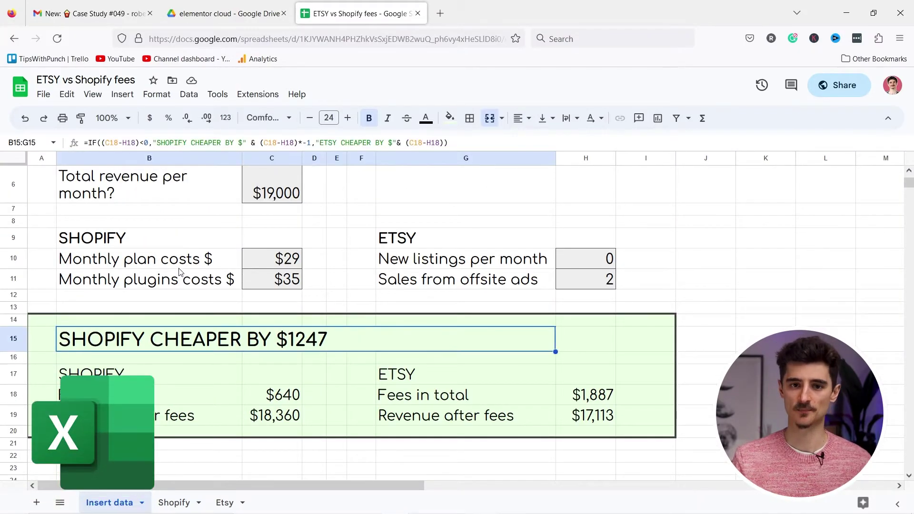
triple_click(443, 151)
left_click(413, 308)
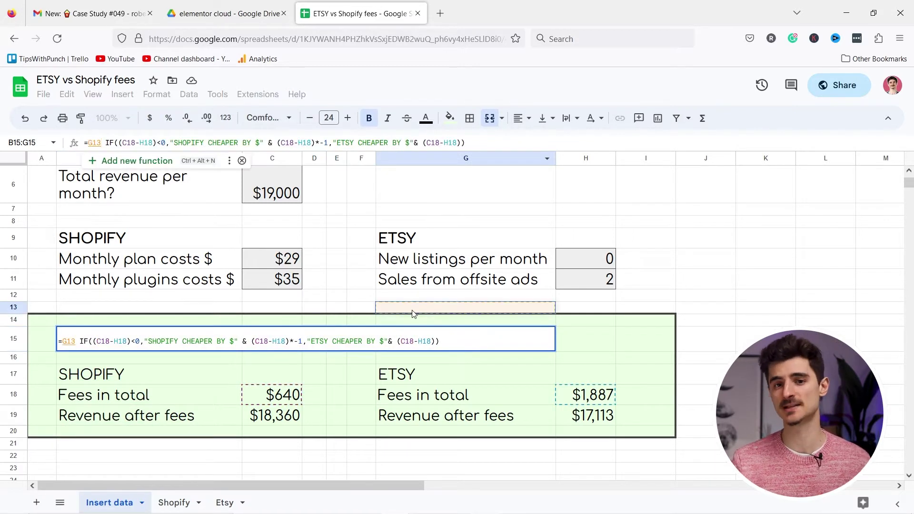
key("Escape")
left_click(403, 300)
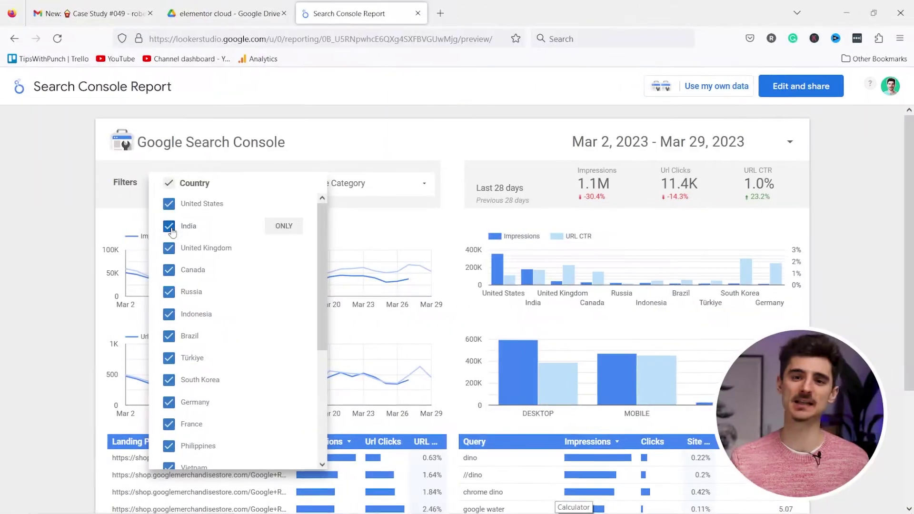
Limit the report's Country filter to United States only, then bring up the Device Category filter
left_click(185, 218)
left_click(284, 204)
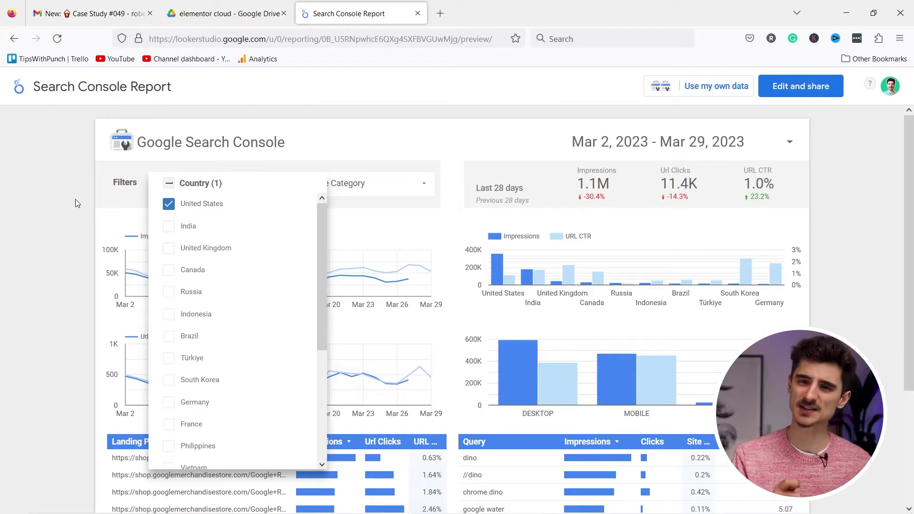
left_click(99, 195)
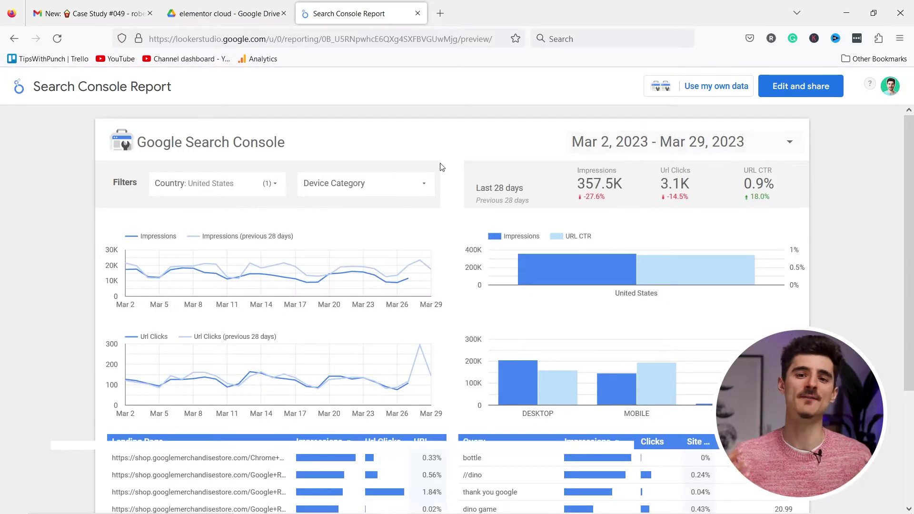
left_click(361, 189)
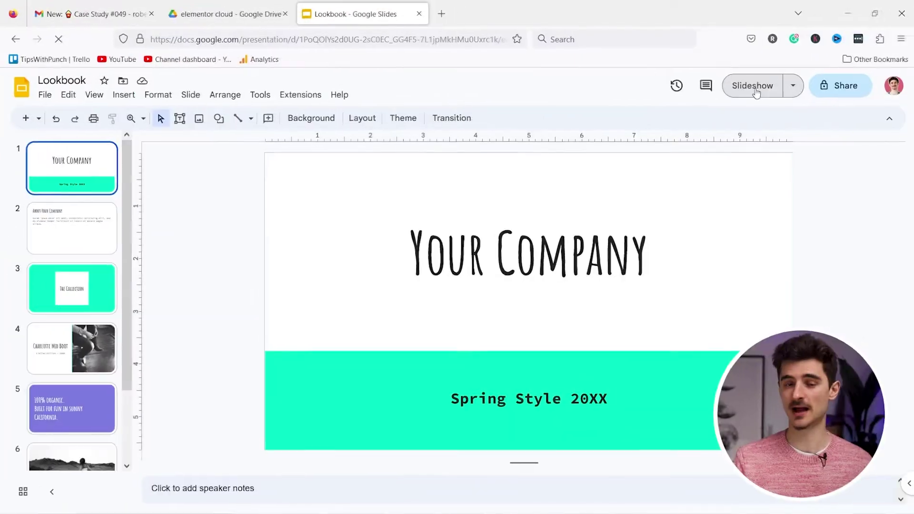
Replace slide 7's skateboarder photo with the uploaded etsy-vs-shopify-v6 image, undoing an accidental move
left_click(751, 86)
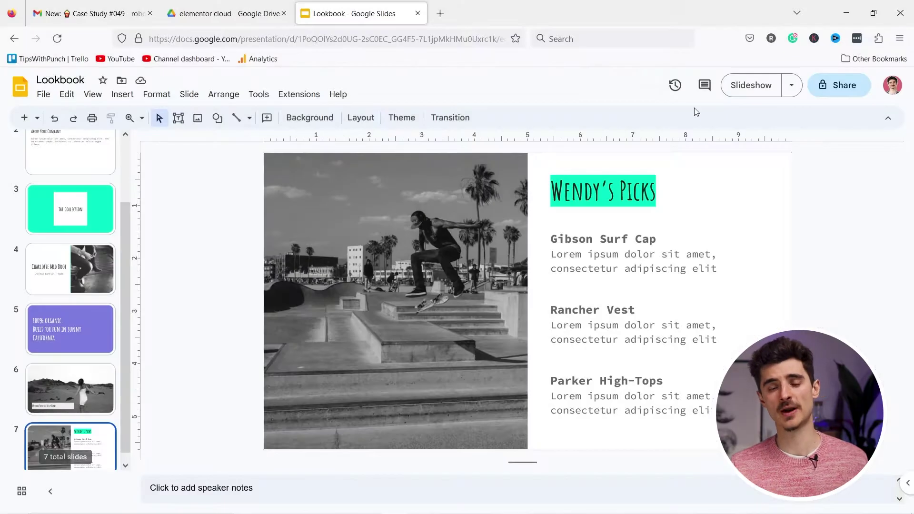
left_click(440, 206)
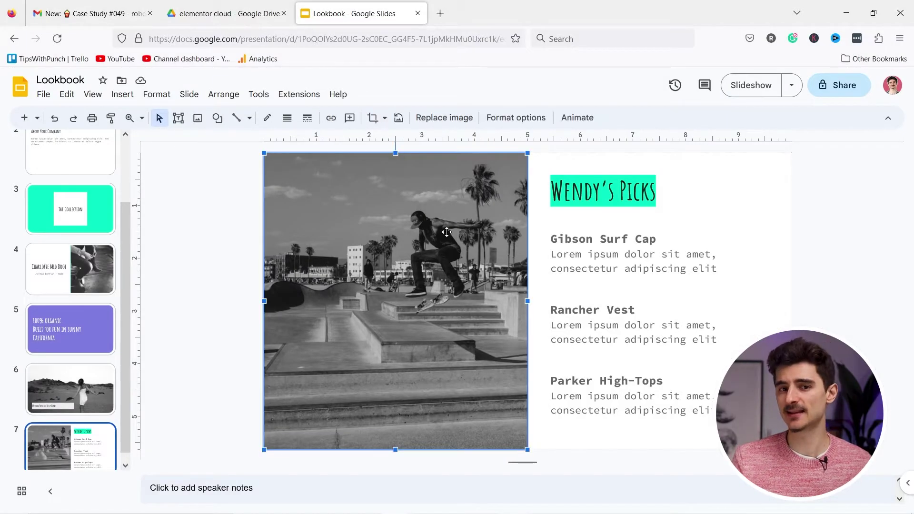
left_click(443, 120)
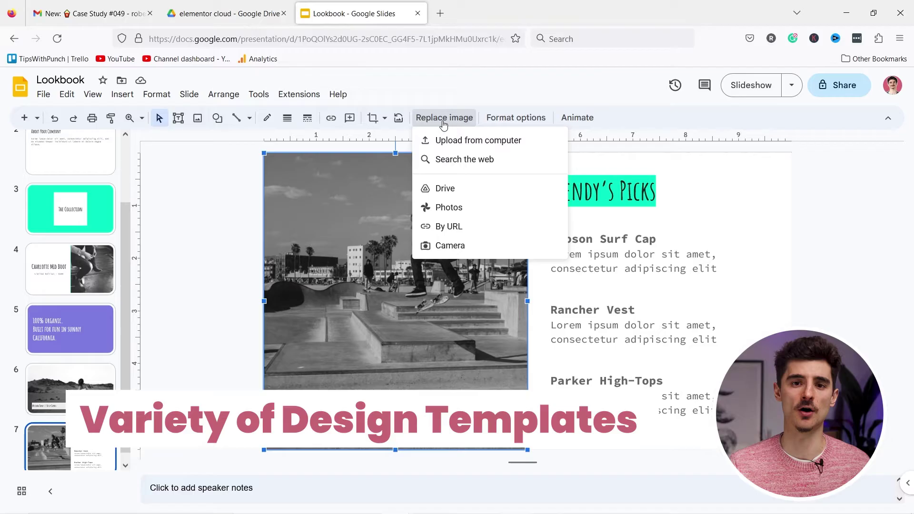
left_click(461, 140)
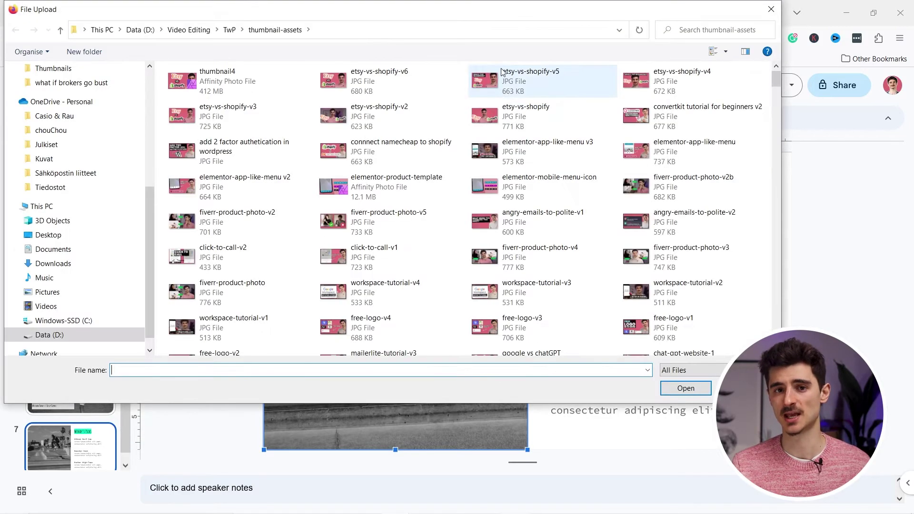
double_click(373, 81)
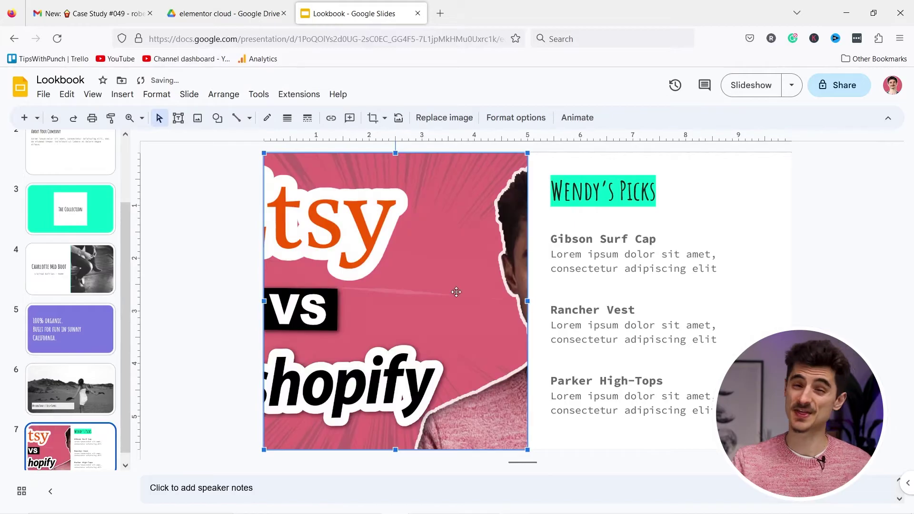
left_click_drag(456, 291, 425, 287)
key("ctrl+z")
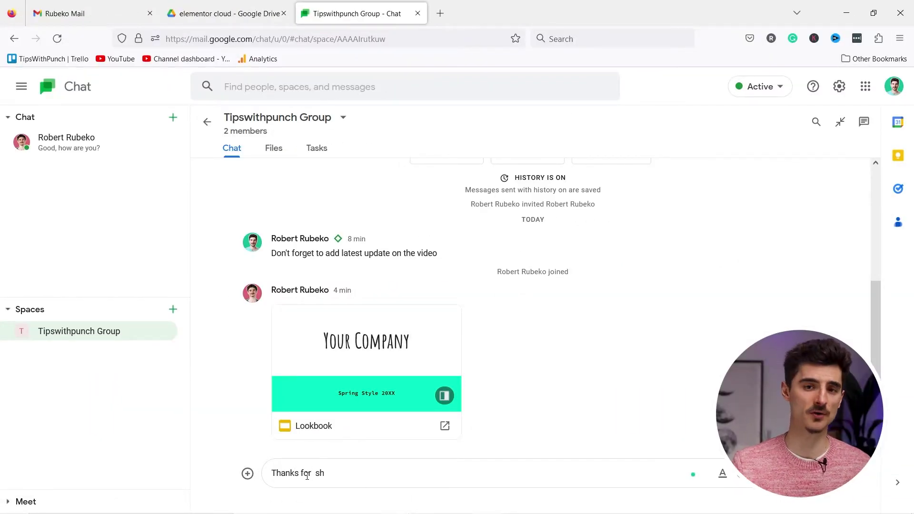
Post Thanks for sharing in the Tipswithpunch Group and view its shared files
type("g")
key("Return")
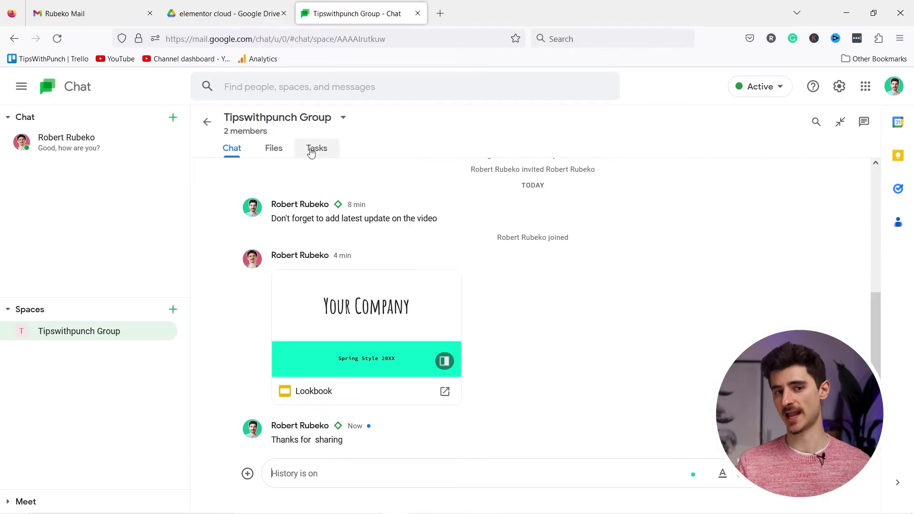
left_click(264, 152)
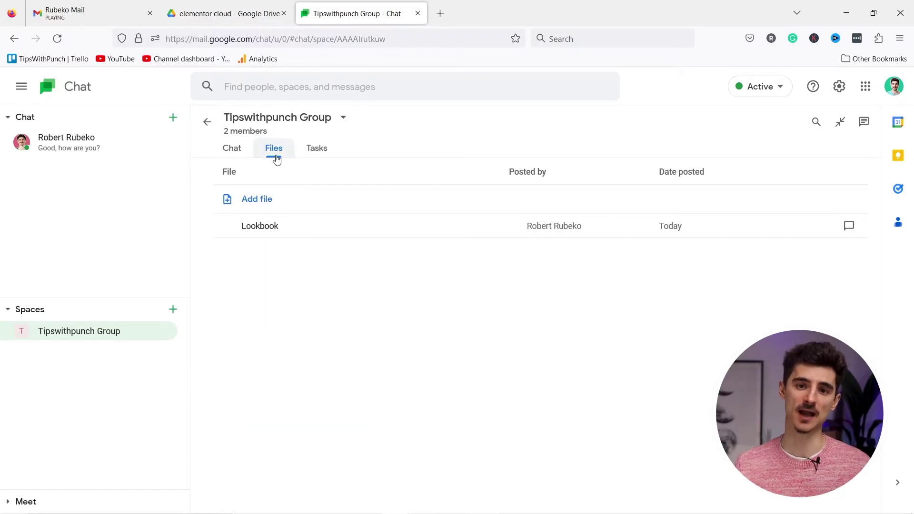
Reply Good thanks! with a grinning emoji in the direct chat
left_click(68, 150)
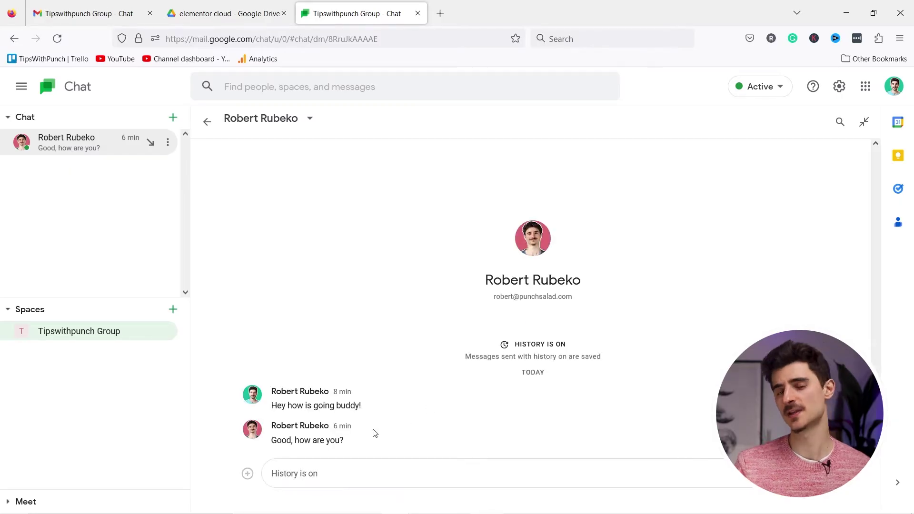
left_click(335, 471)
left_click(307, 447)
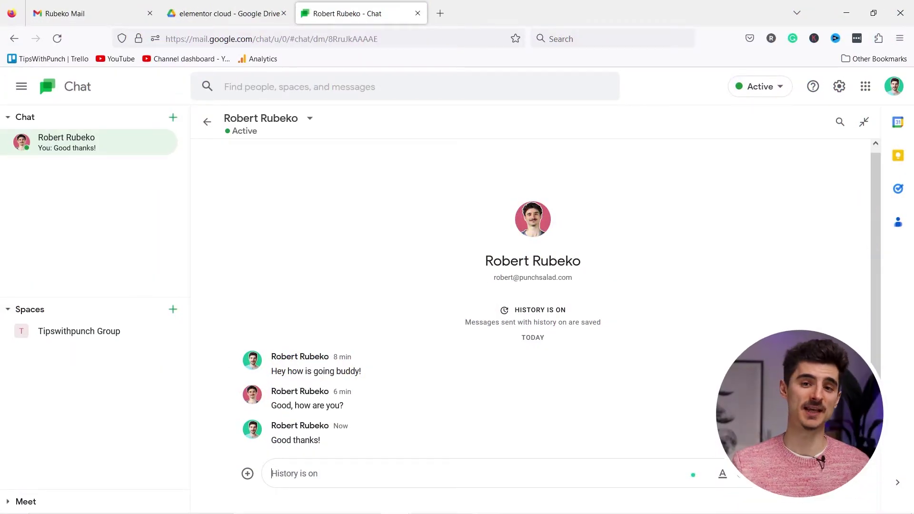
left_click(738, 475)
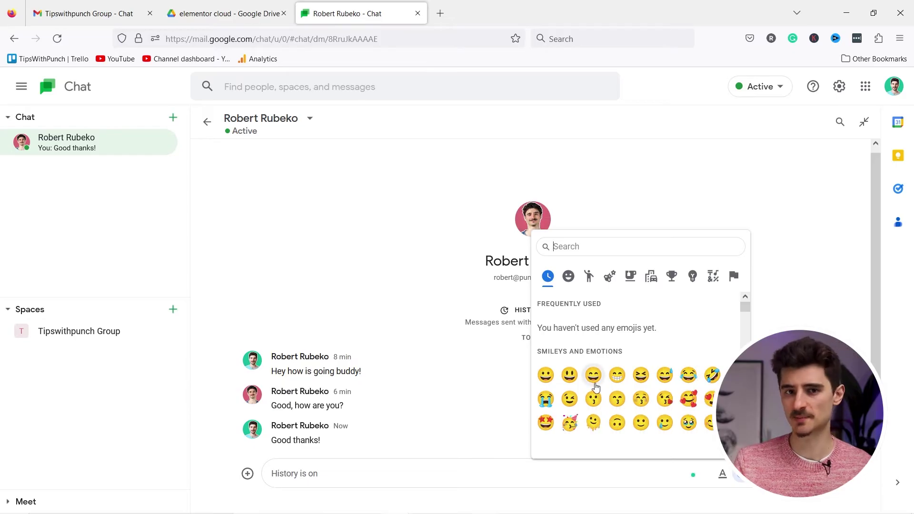
left_click(338, 472)
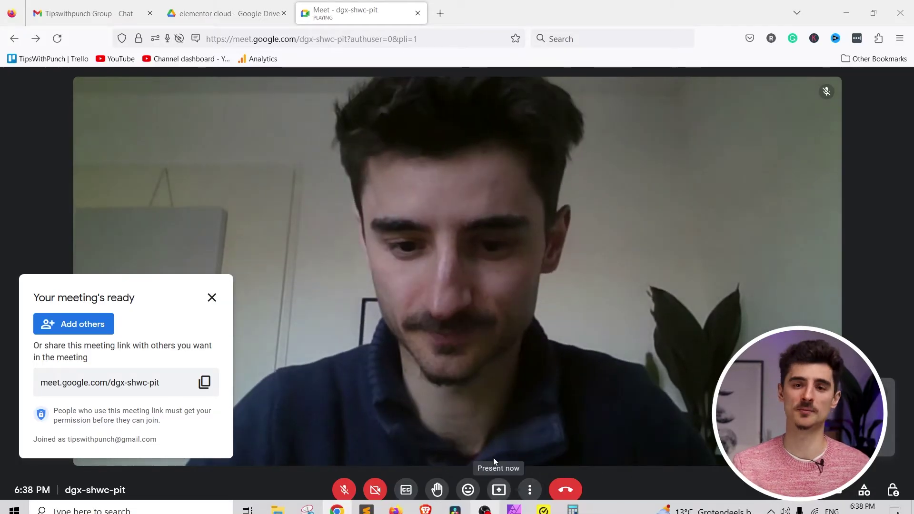
Bring up the Present now choices of entire screen or a window
left_click(497, 487)
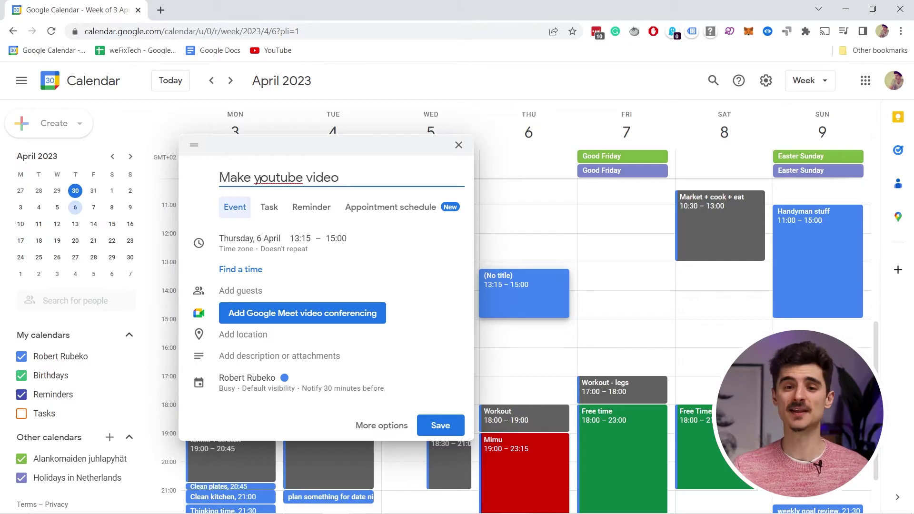
Start entering a guest's name for the Make youtube video event, then clear it
left_click(234, 289)
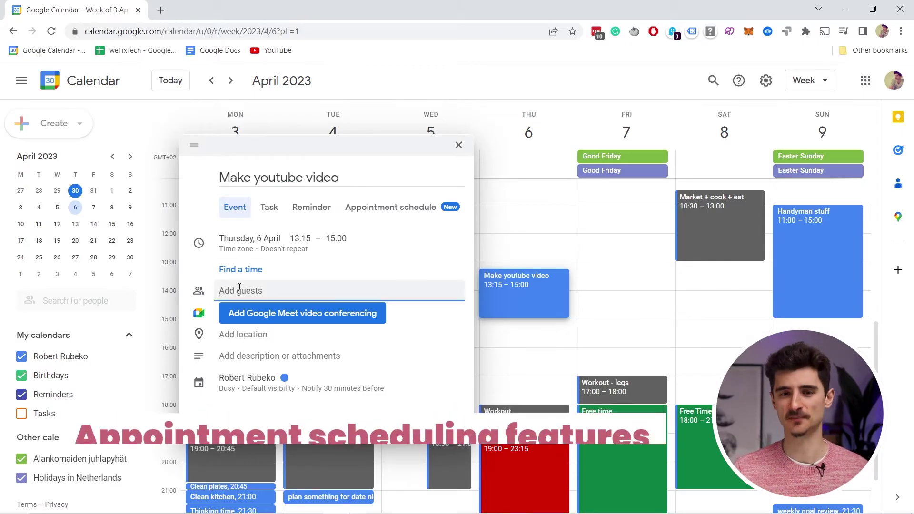
type("robert")
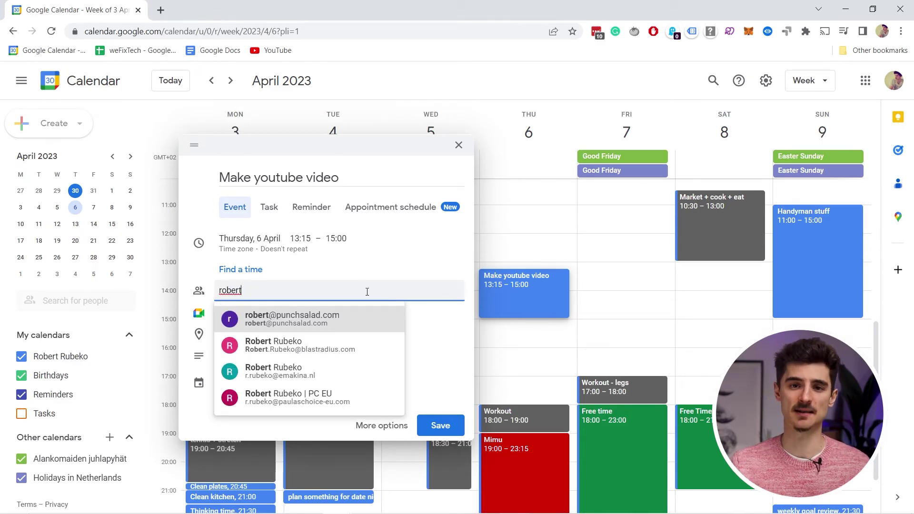
key("BackSpace")
key("BackSpace")
key("BackSpace")
key("BackSpace")
key("BackSpace")
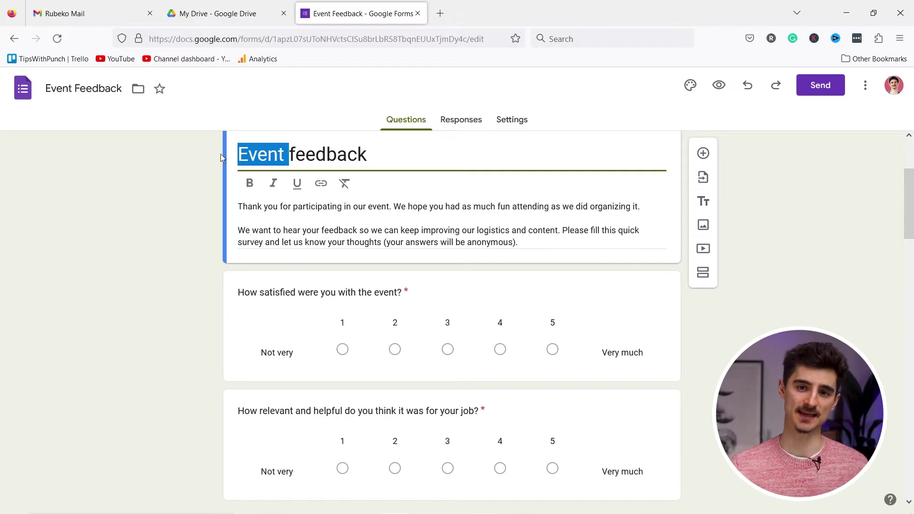
Title the form Video feedback, relabel the first scale's low end This sucks, and add a question
type("Video")
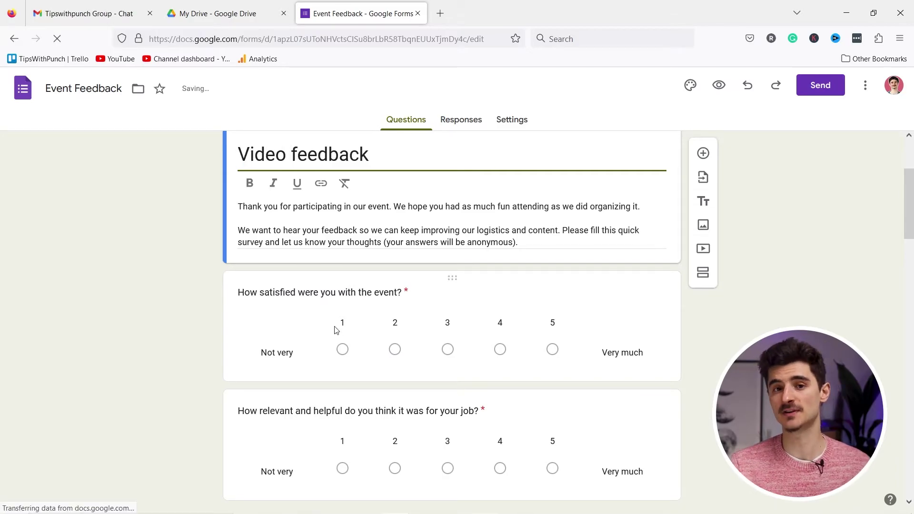
left_click(295, 292)
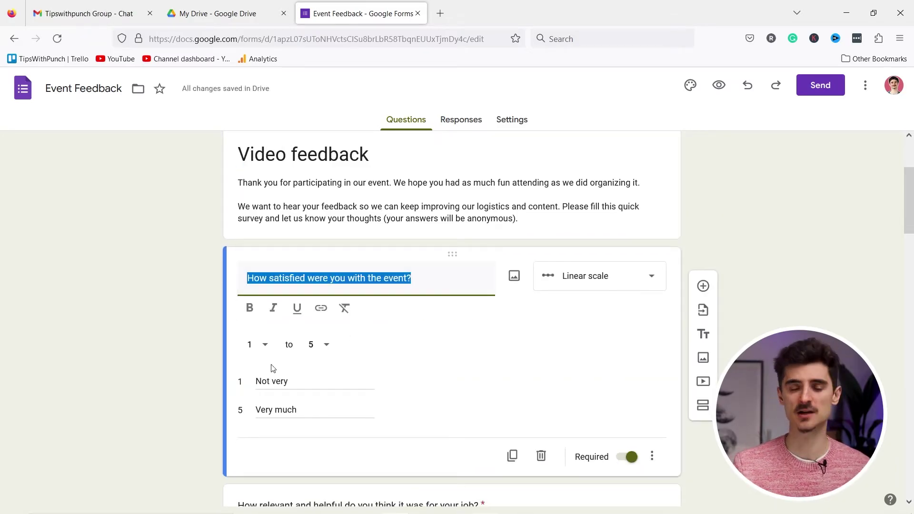
left_click(281, 380)
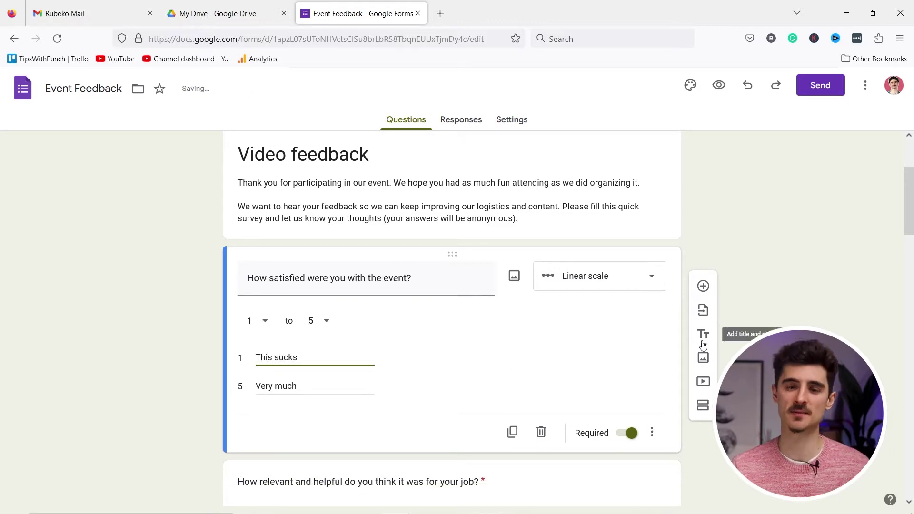
left_click(703, 286)
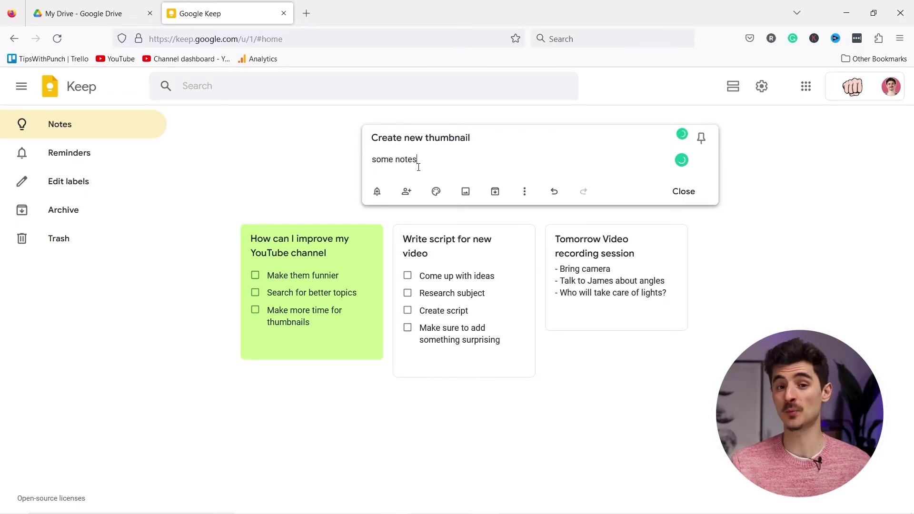
Turn the Create new thumbnail note into a checklist with items Task1, task 2 and task 3
left_click(525, 191)
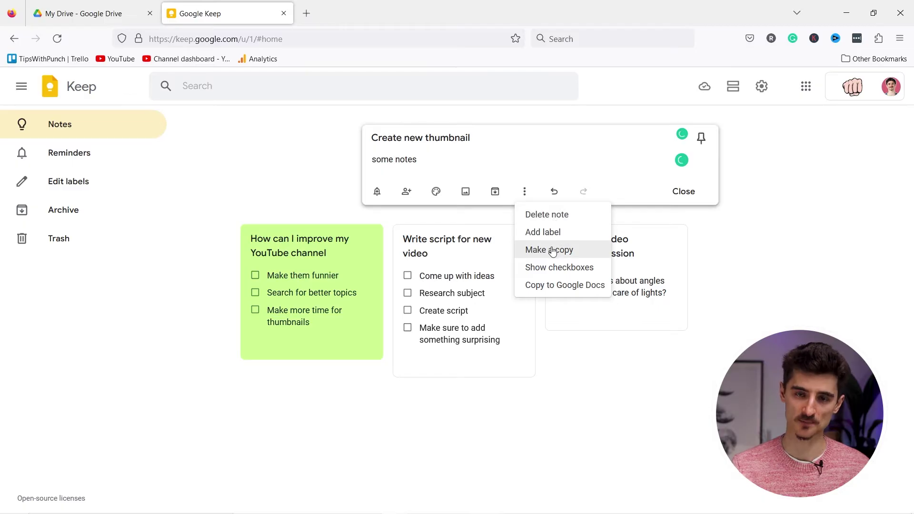
left_click(528, 267)
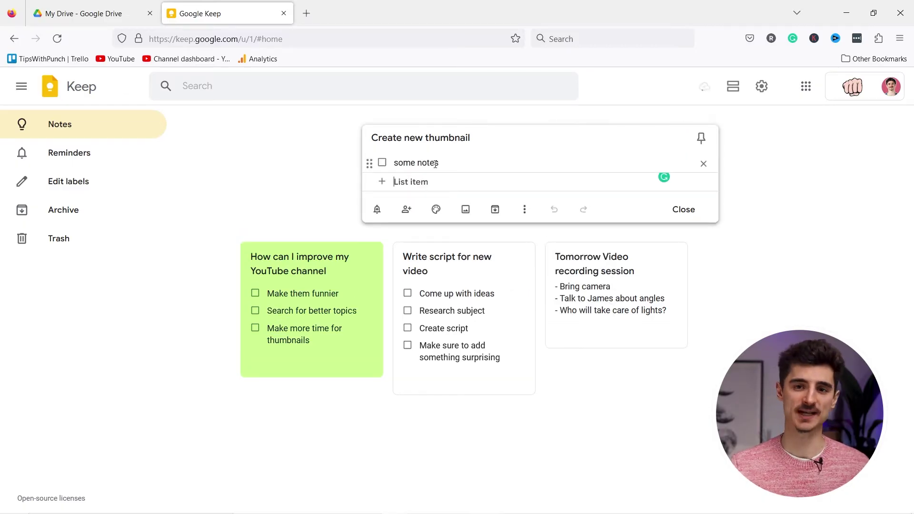
type("Task1")
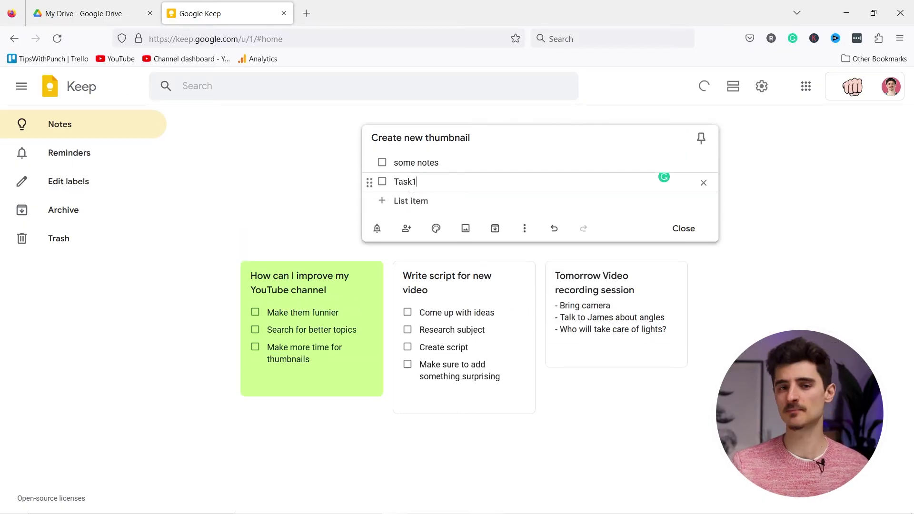
key("Return")
type("ta")
key("BackSpace")
type("2")
key("Return")
type("task 3")
key("Return")
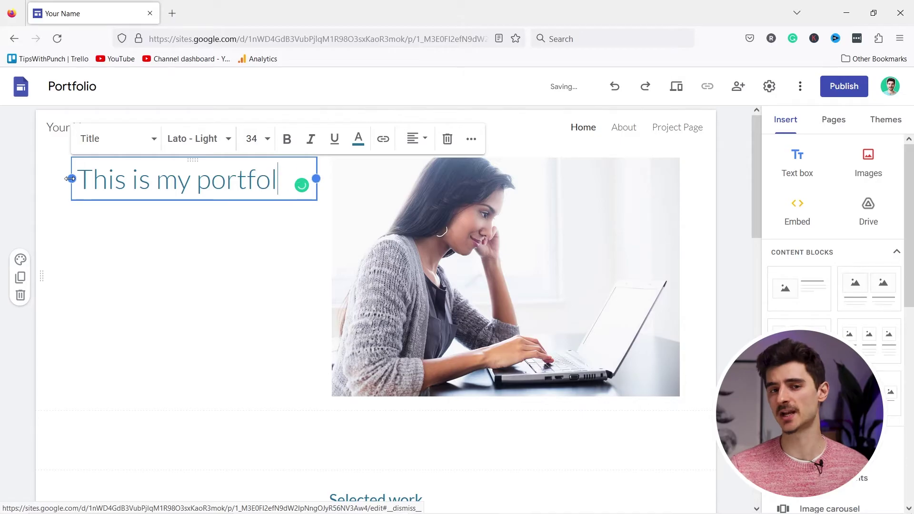
Select the laptop photo and insert an image-and-text content block below Get in touch
left_click(163, 282)
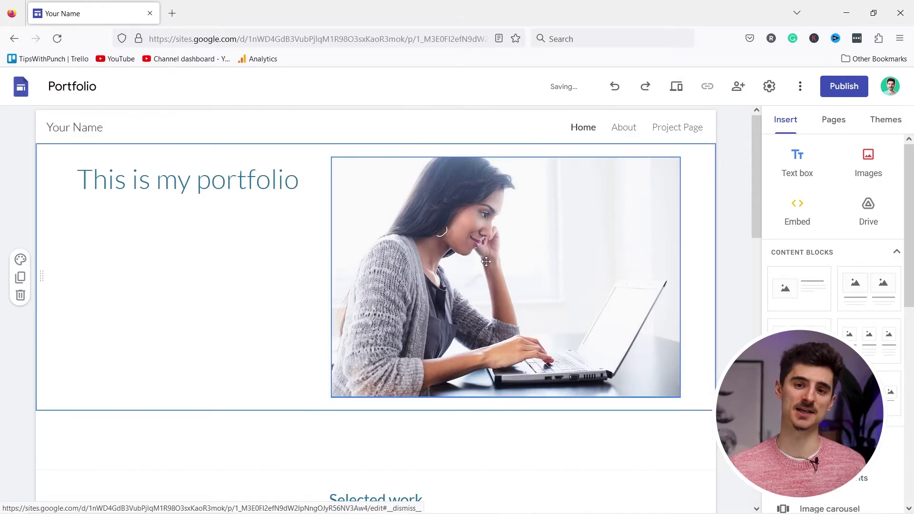
left_click(478, 228)
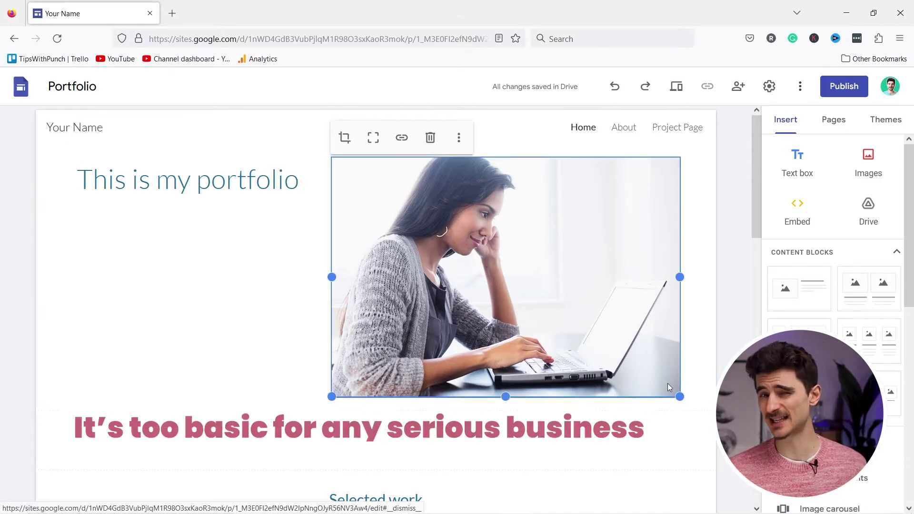
scroll(667, 383, "down", 4)
left_click_drag(797, 303, 388, 254)
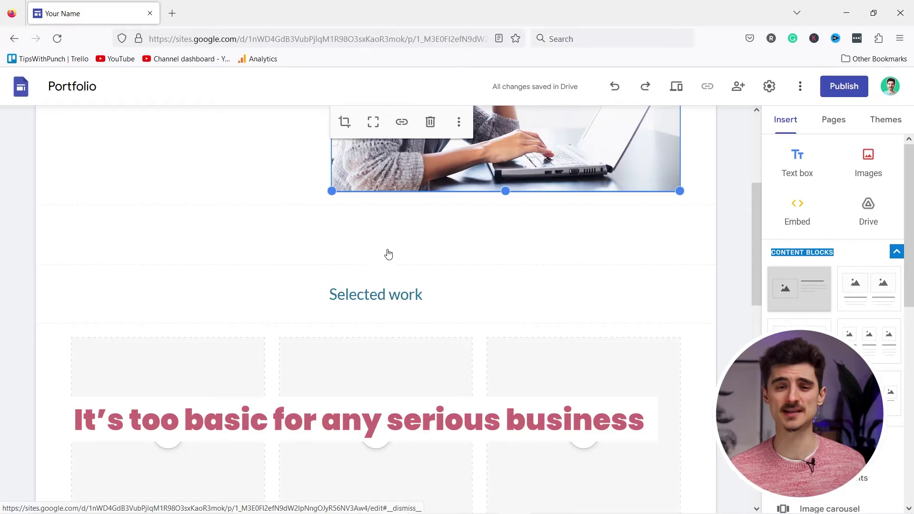
left_click(811, 282)
scroll(339, 255, "down", 2)
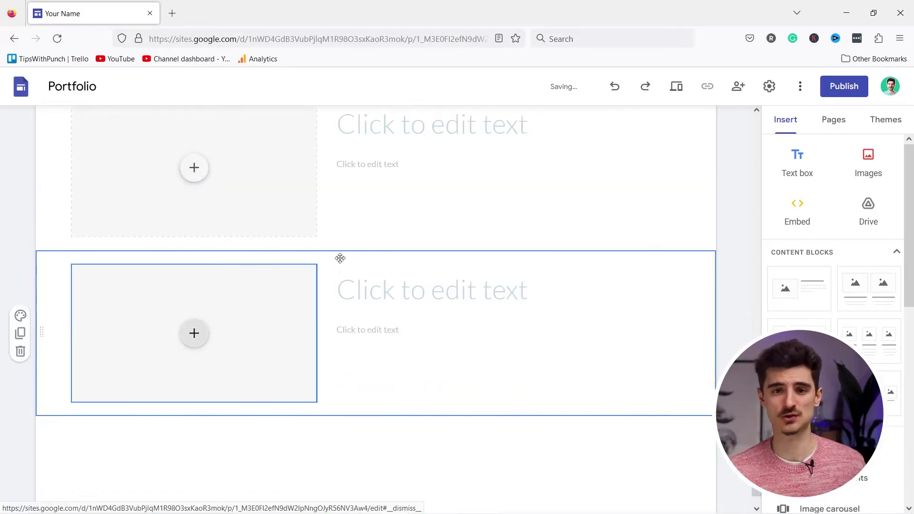
scroll(281, 264, "up", 4)
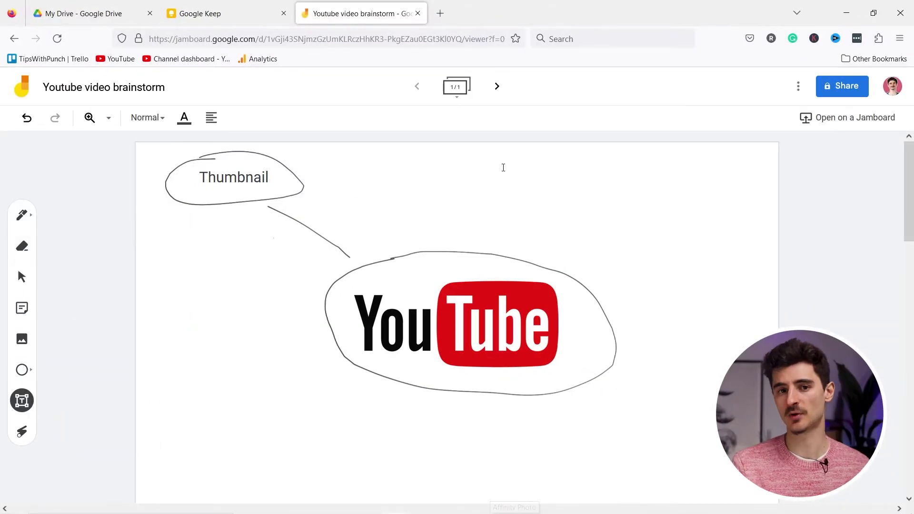
Add a 'Video' text box circled with the Pen, plus a cyan 'Video editing' sticky note
left_click(542, 165)
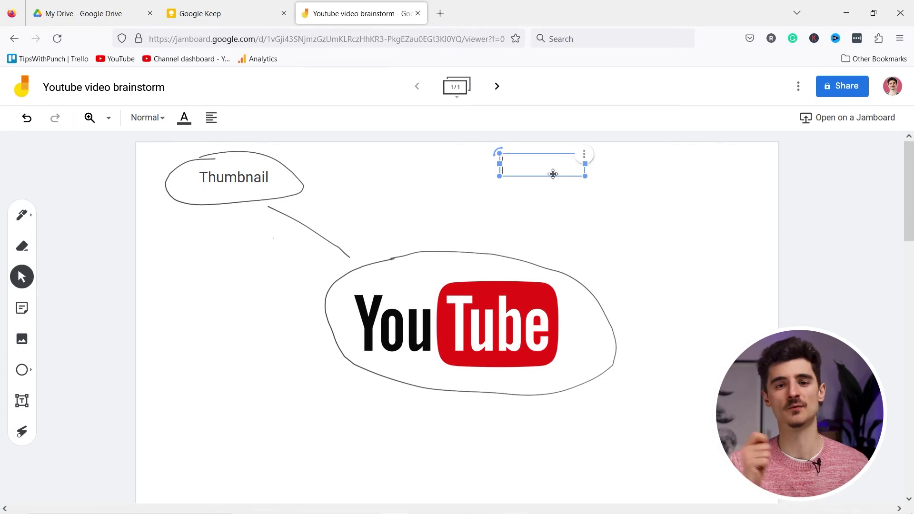
left_click(29, 216)
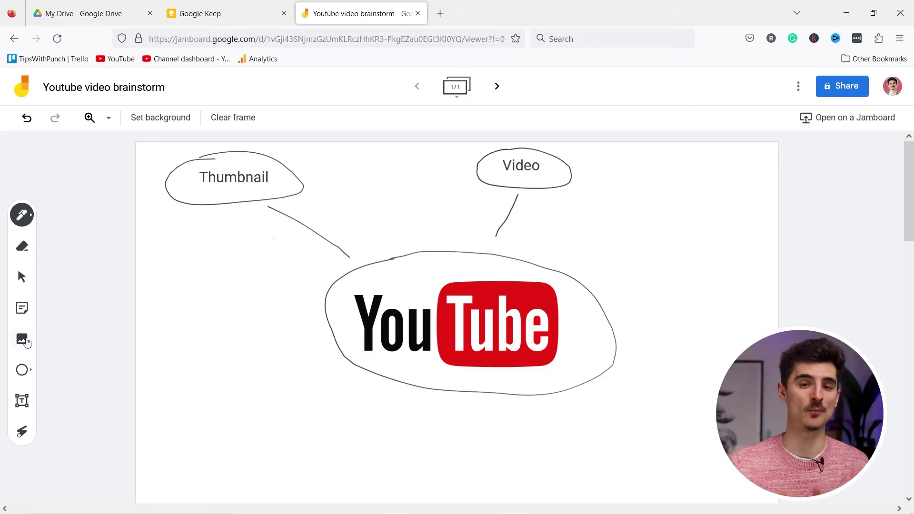
left_click(23, 310)
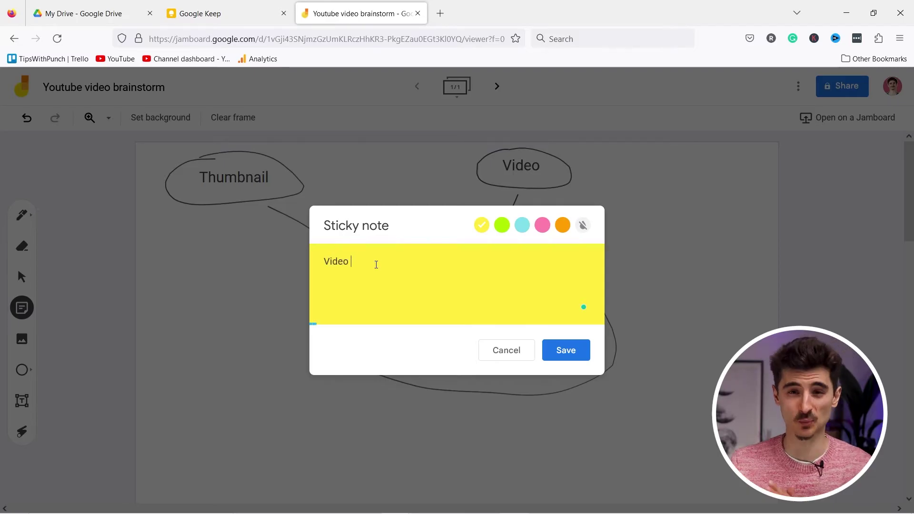
left_click(522, 225)
left_click(566, 349)
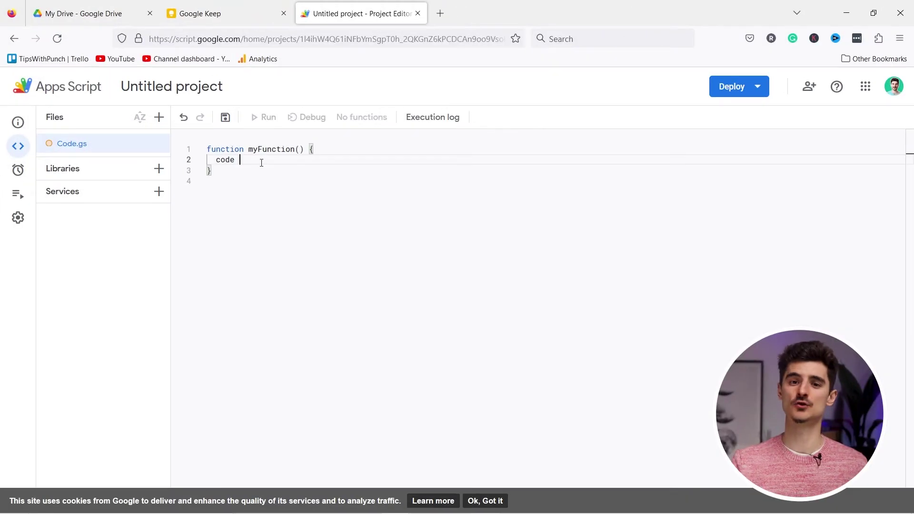
Comment line 2 as '//code goes here', cancel the Libraries dialog, then open Add a service
type("goes here")
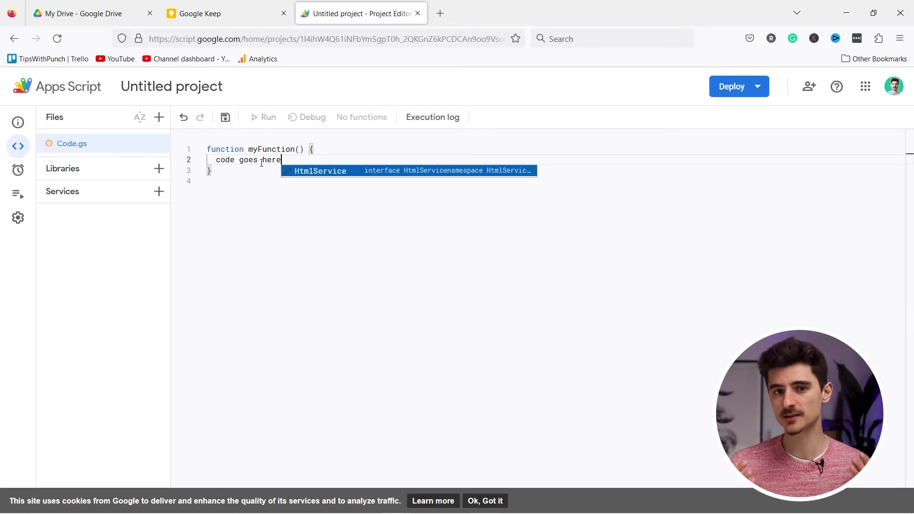
left_click(215, 159)
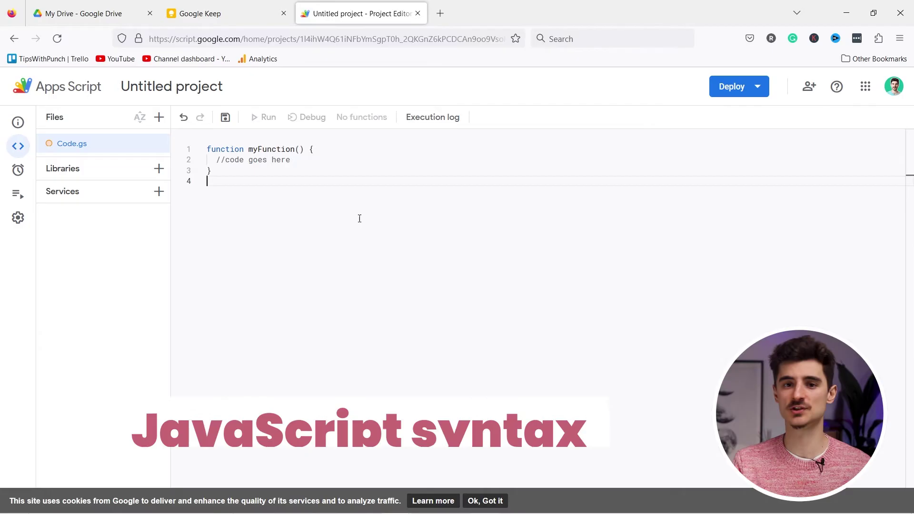
left_click(159, 169)
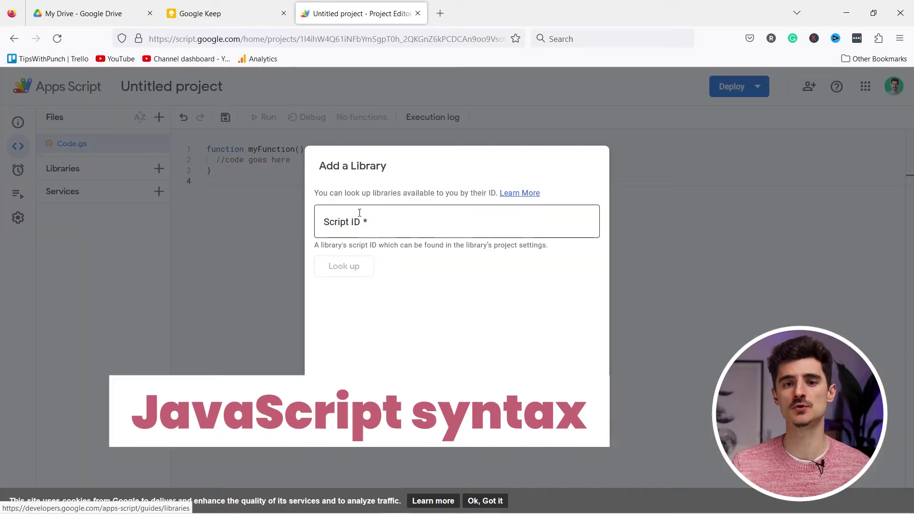
left_click(521, 418)
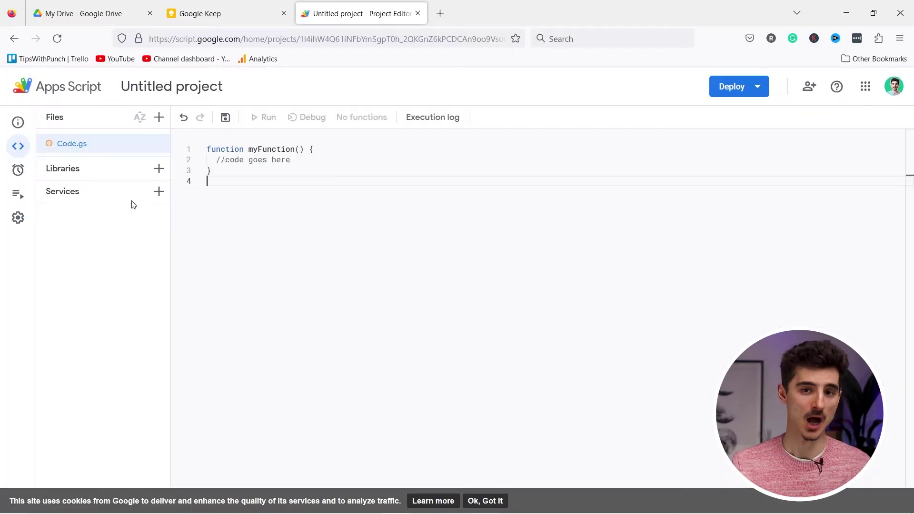
left_click(159, 191)
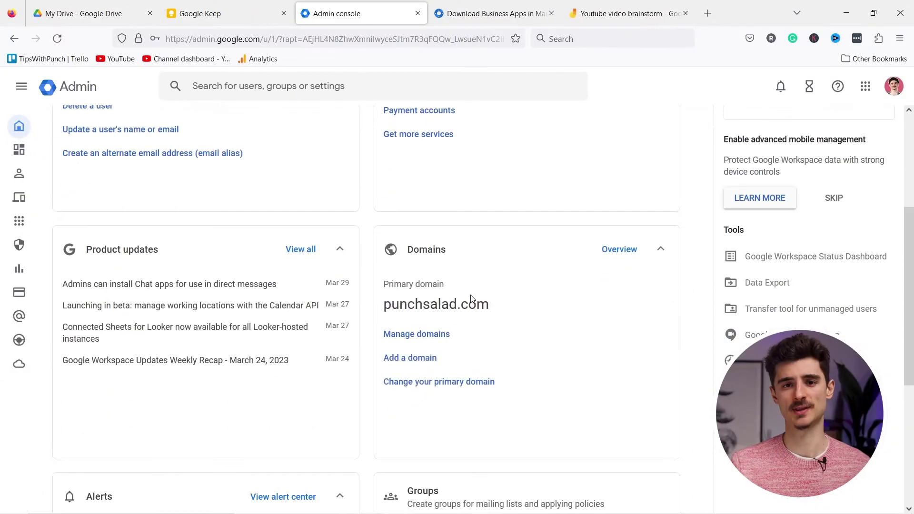
Scroll the Admin console home page, then expand the left rail's Directory section
scroll(470, 299, "down", 1)
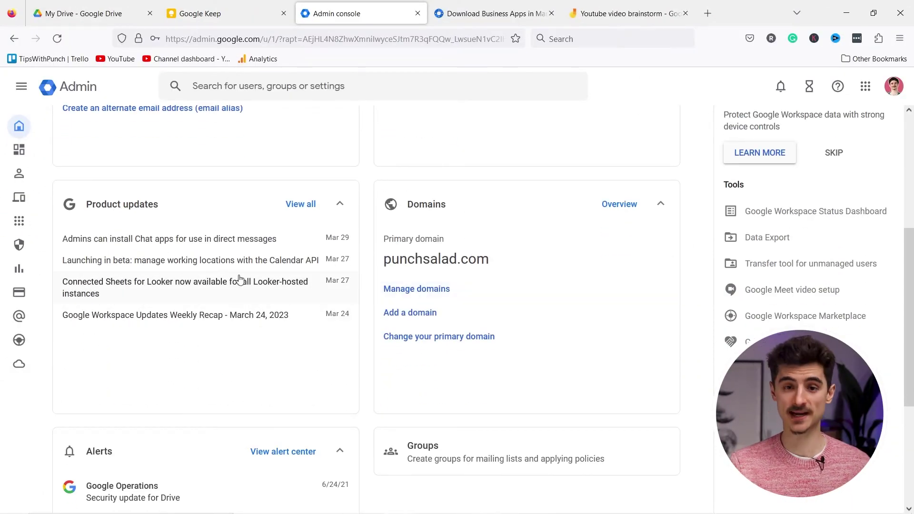
scroll(179, 221, "down", 5)
scroll(214, 228, "up", 10)
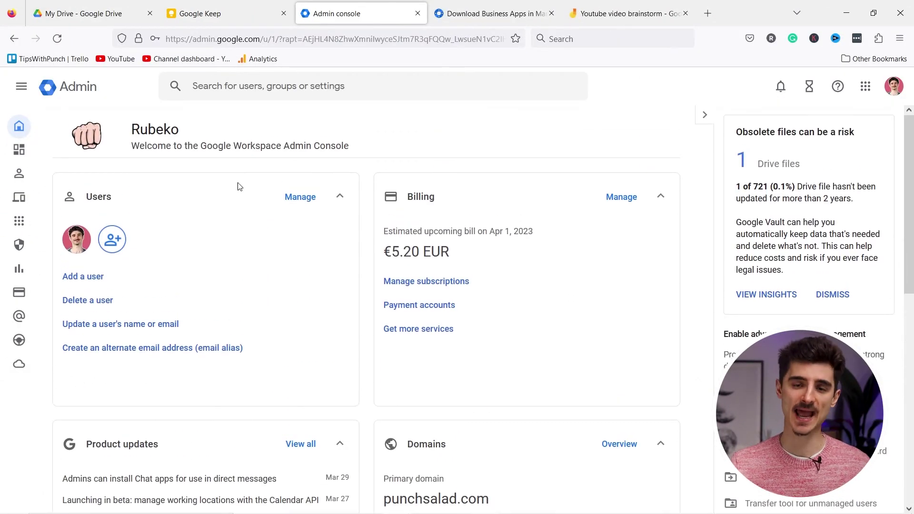
left_click(19, 173)
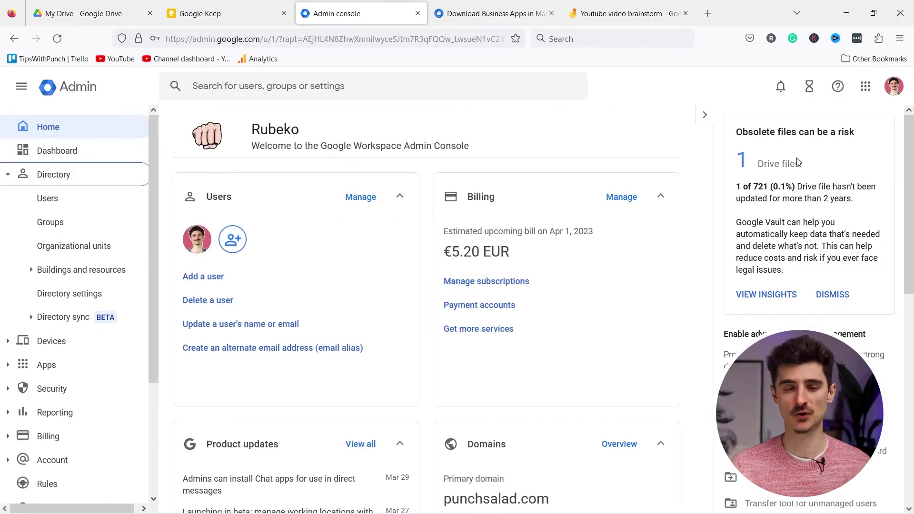
mouse_move(498, 504)
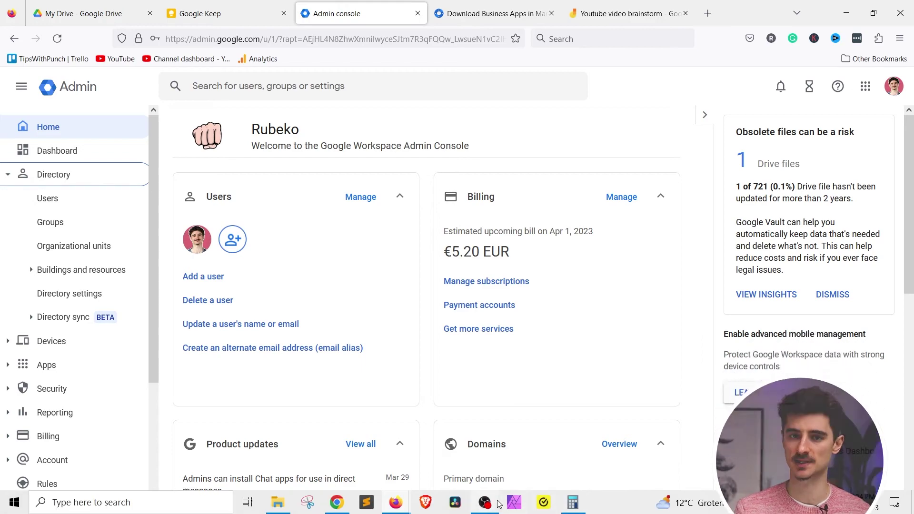